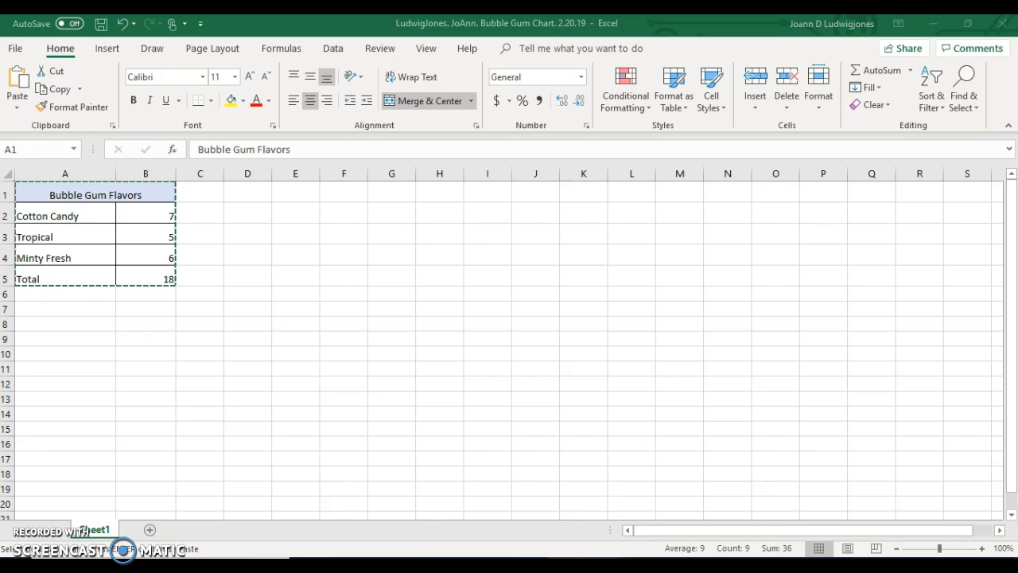
Step: In Presentation2 in PowerPoint, paste the copied table as a linked Microsoft Excel Worksheet Object, then enlarge and place it beside the existing table
left_click(657, 522)
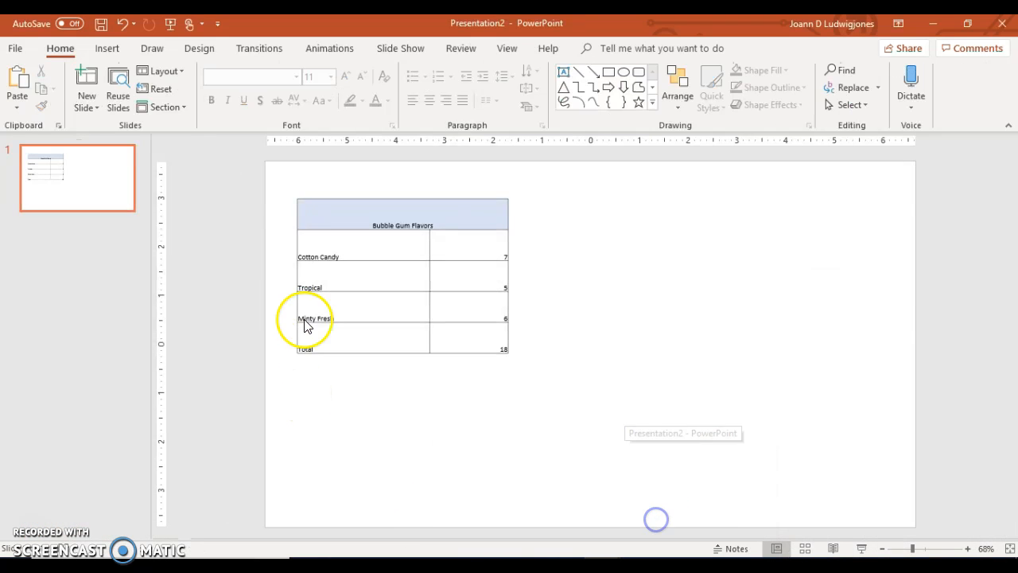
left_click(17, 112)
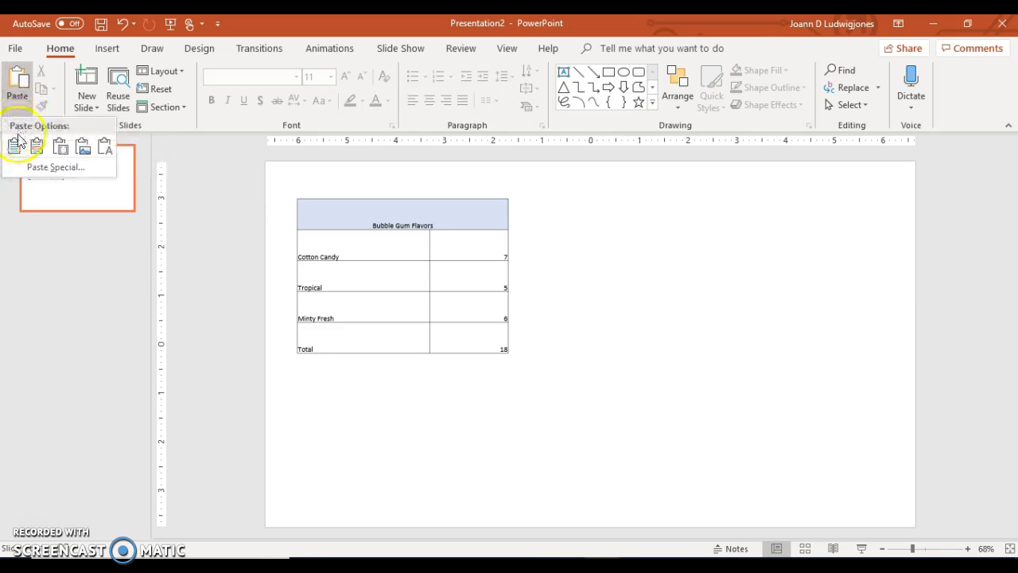
left_click(38, 174)
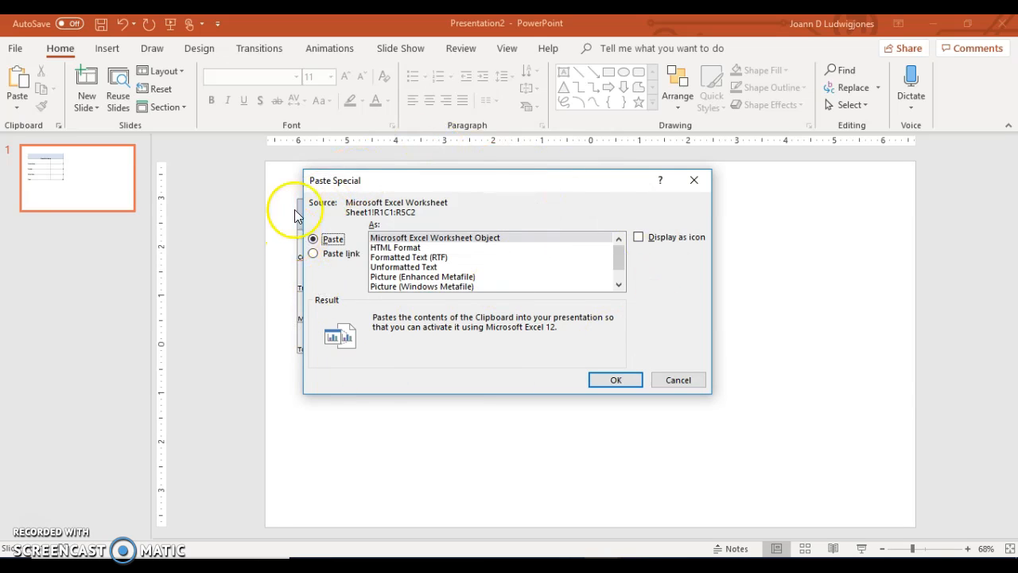
left_click(313, 254)
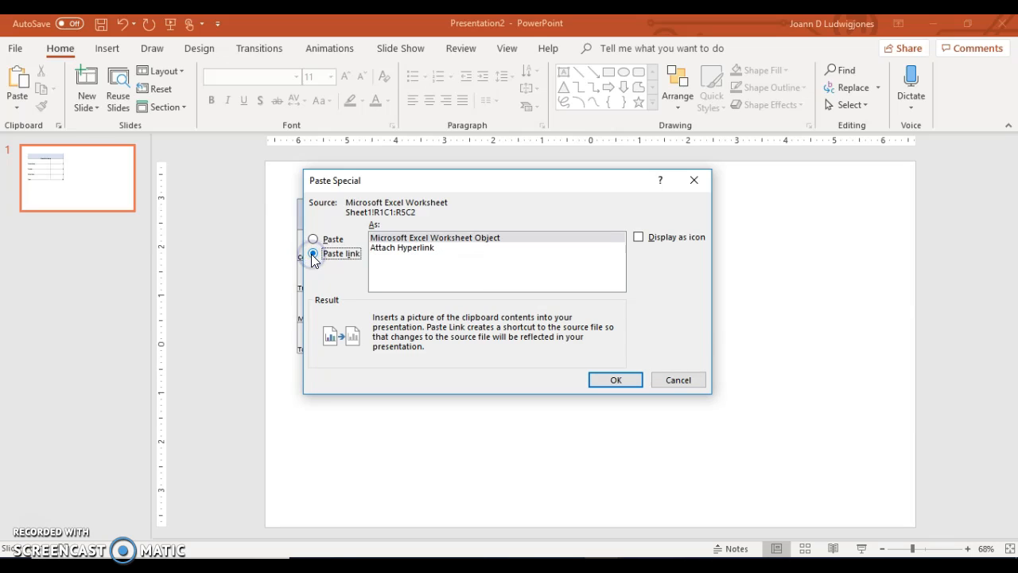
left_click(428, 238)
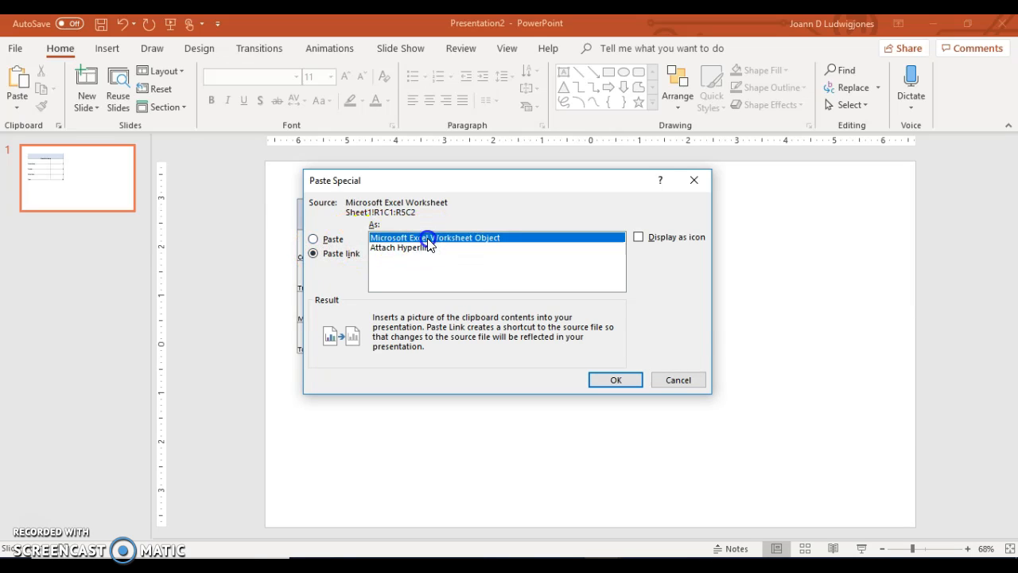
left_click(618, 380)
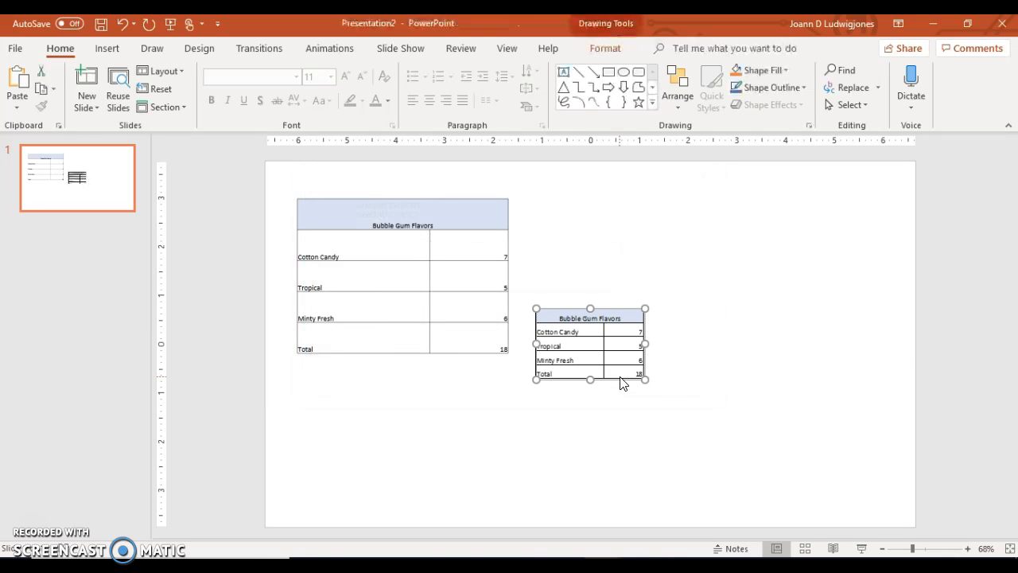
left_click_drag(643, 380, 731, 474)
left_click_drag(676, 352, 672, 243)
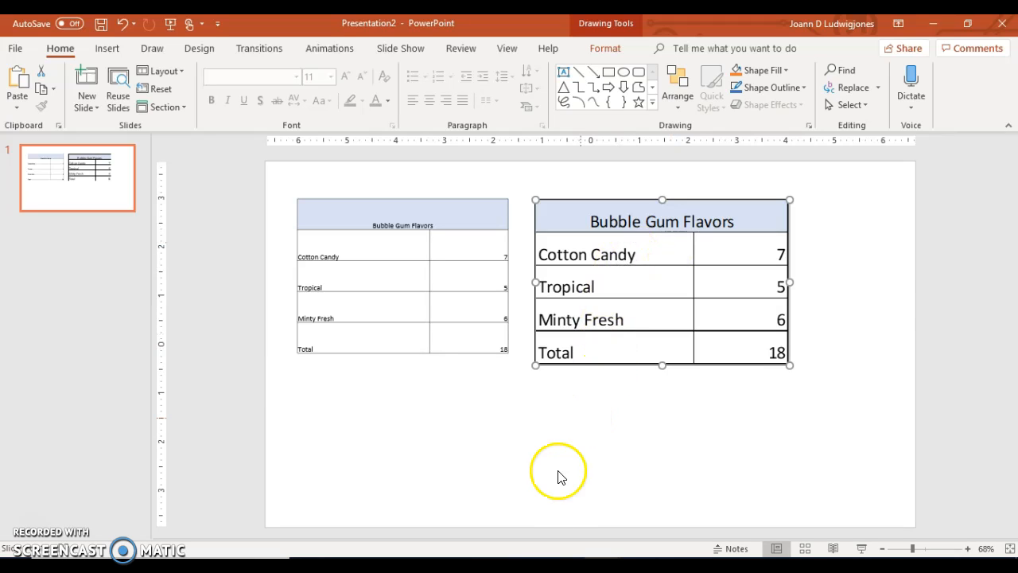
Step: Switch to the Bubble Gum Chart workbook in Excel and set Cotton Candy in B2 to 8 and the Total in B5 to 19
mouse_move(566, 569)
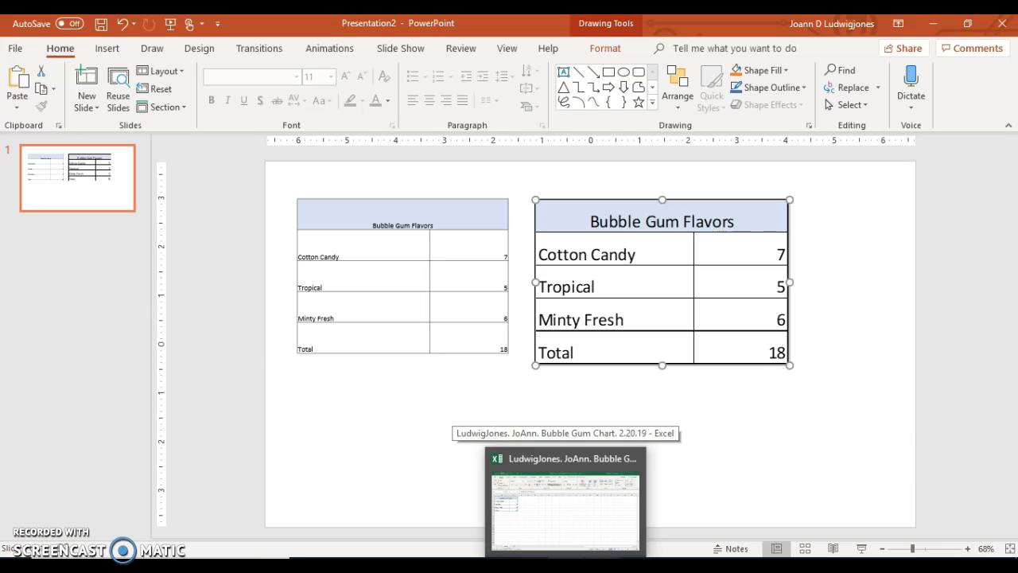
left_click(565, 501)
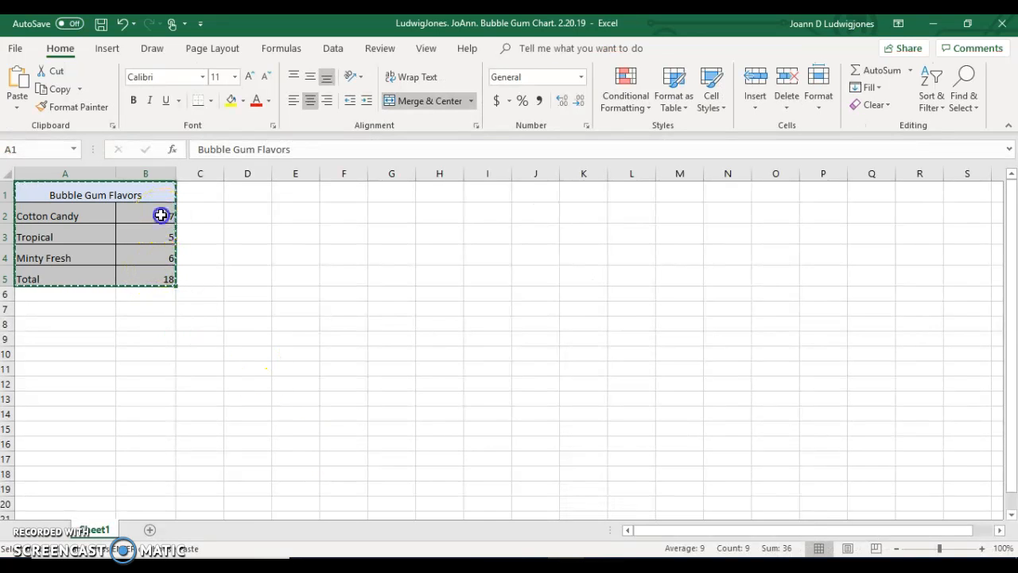
double_click(160, 216)
type("8")
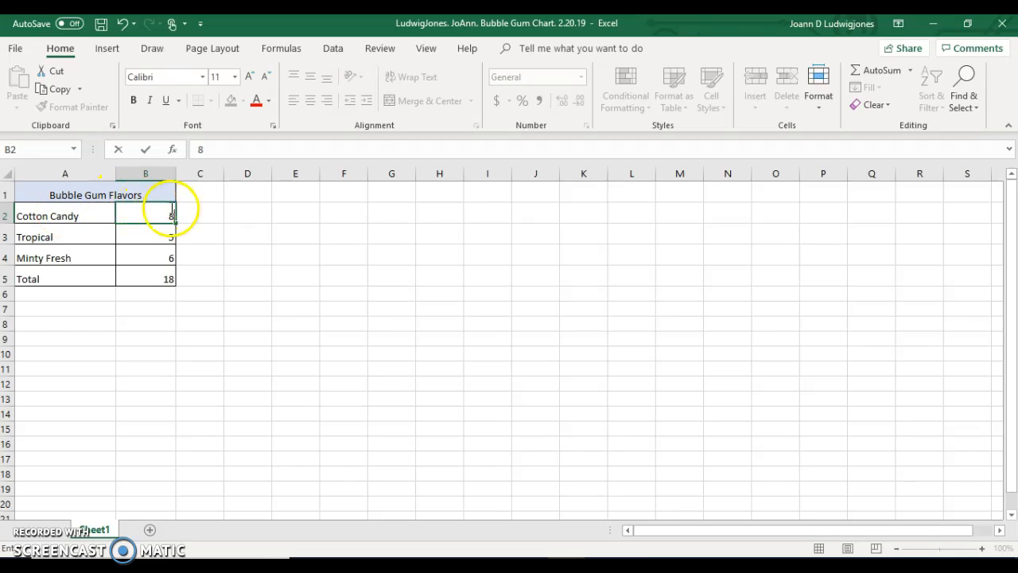
left_click(152, 278)
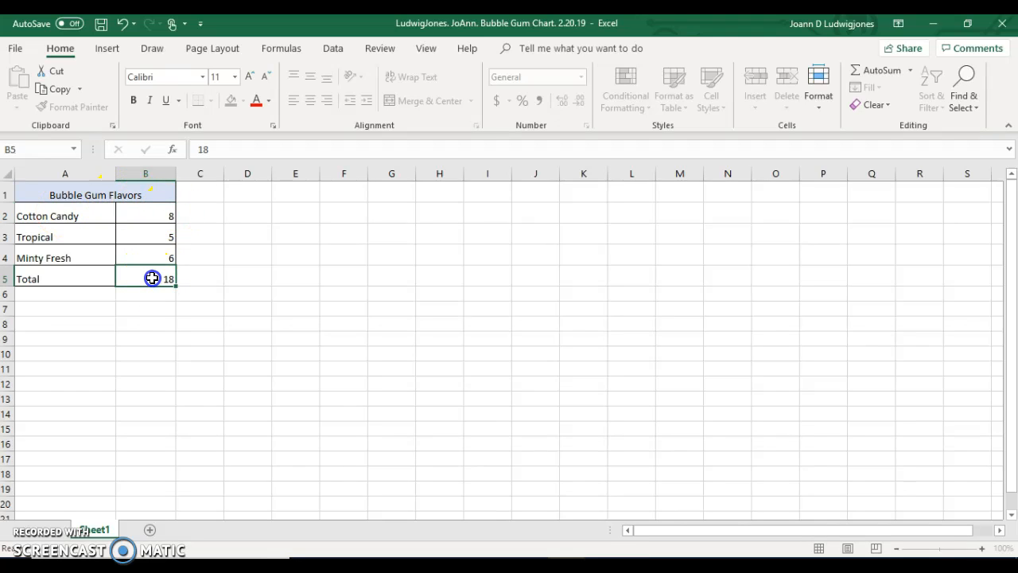
type("1")
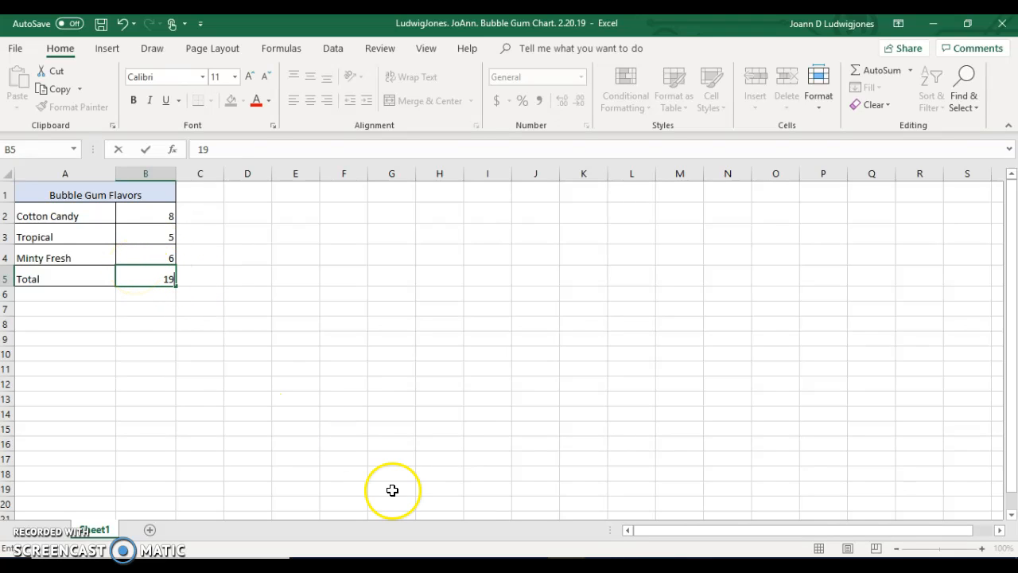
Step: Switch to Presentation2 in PowerPoint and check the linked table against the edited worksheet values
mouse_move(602, 560)
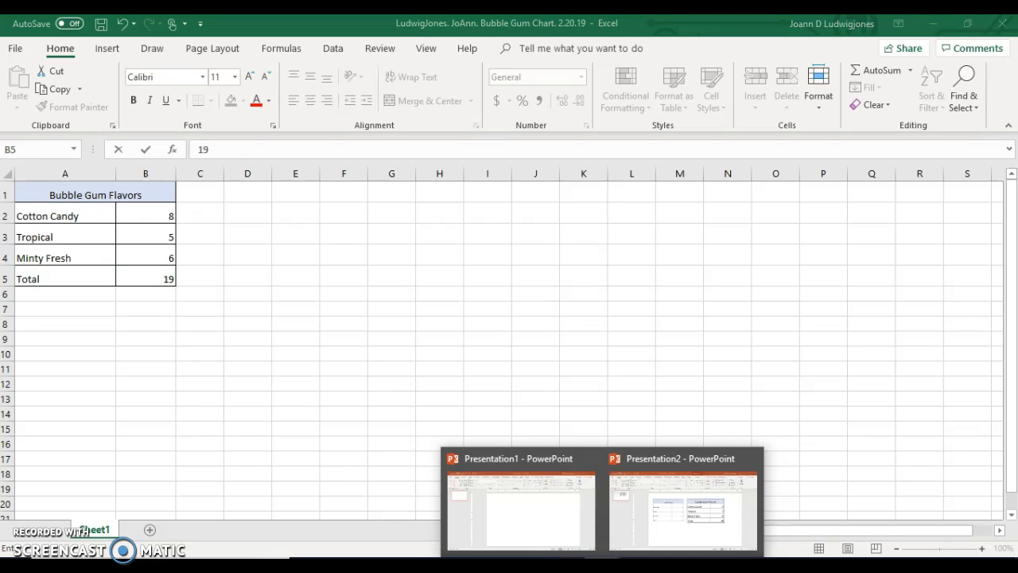
left_click(712, 517)
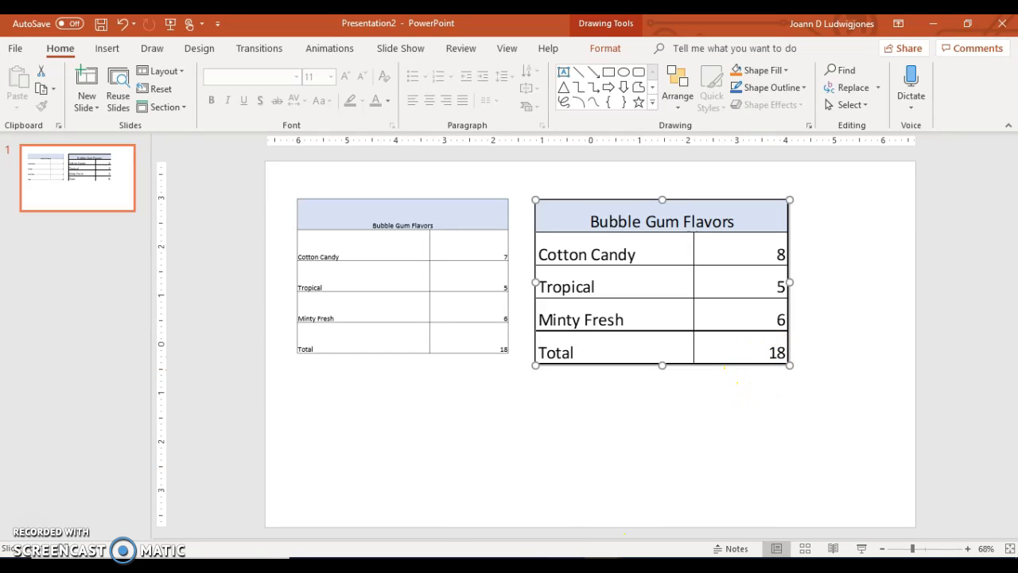
left_click(498, 518)
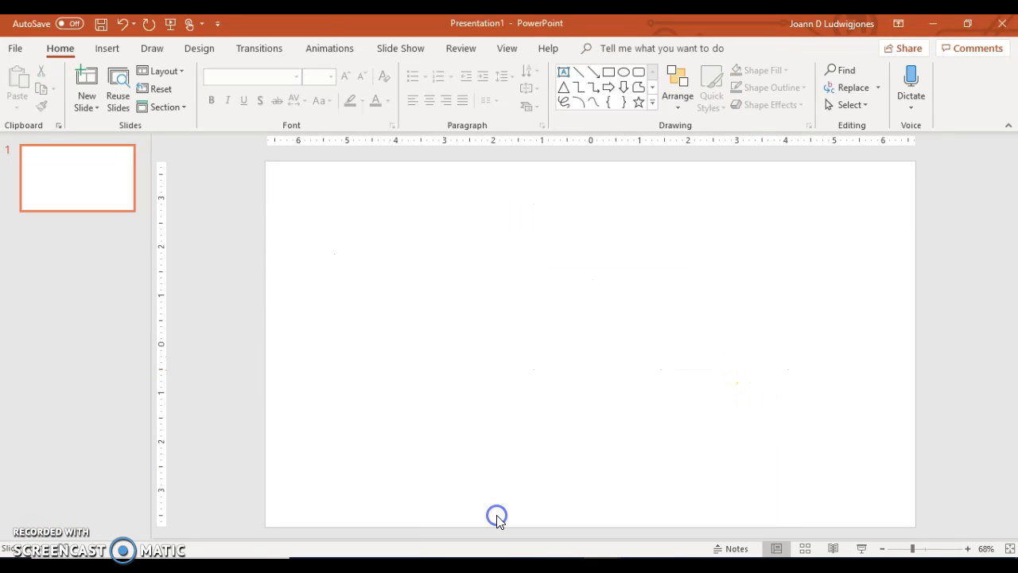
Step: Return to Excel to commit the Total entry in B5, and bring up Presentation2 in PowerPoint to compare the linked table
left_click(566, 565)
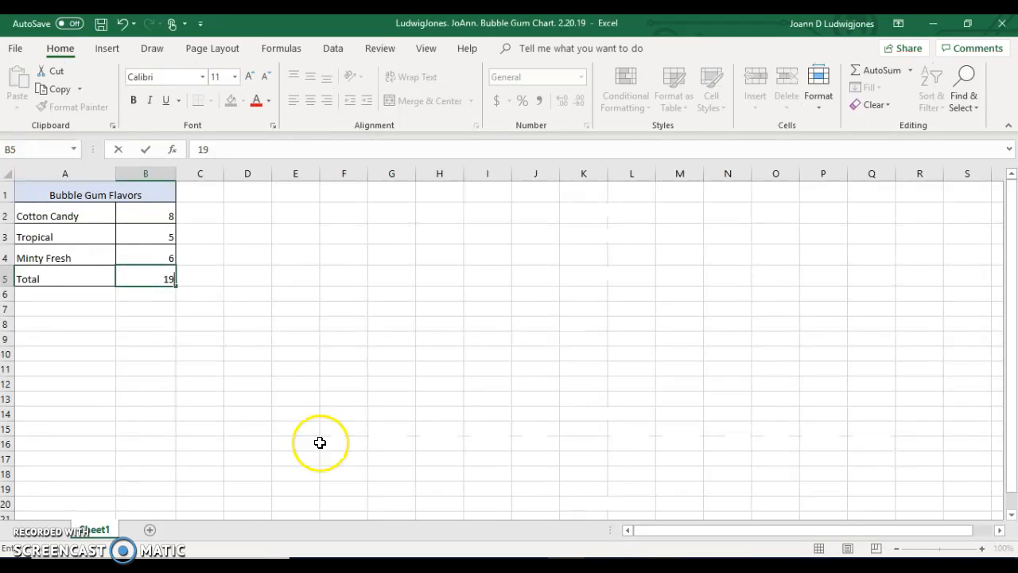
left_click(233, 290)
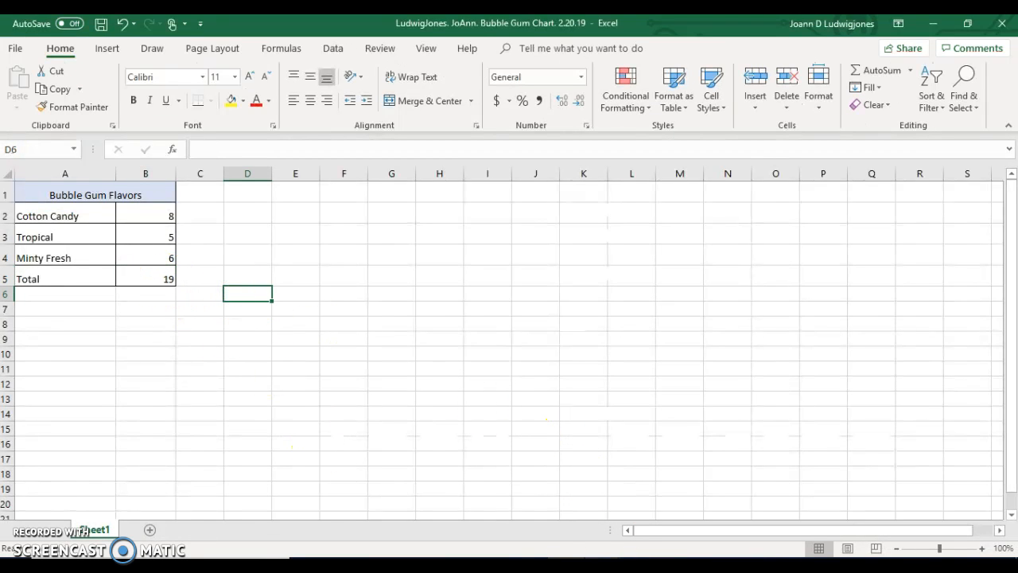
left_click(602, 565)
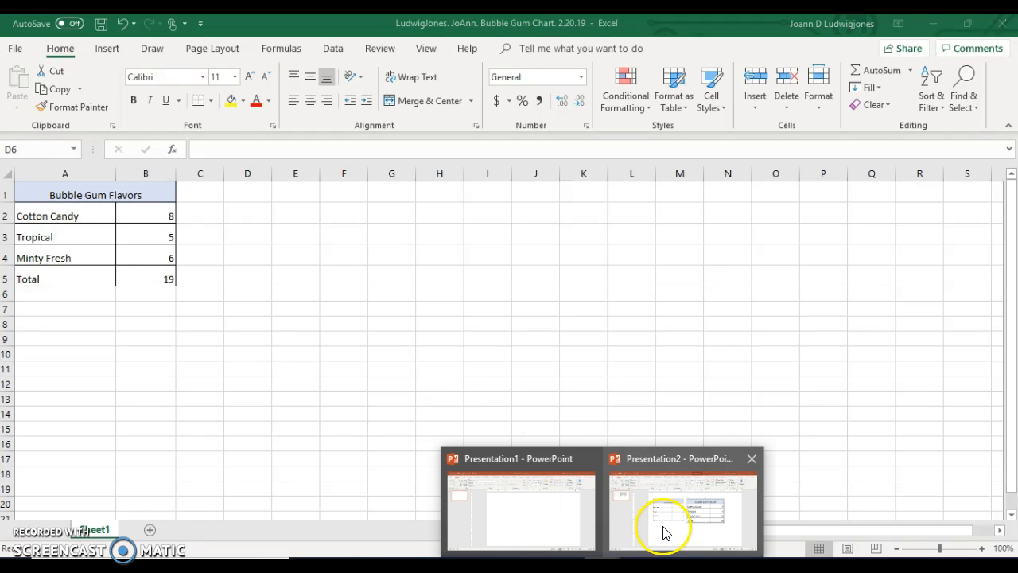
left_click(665, 532)
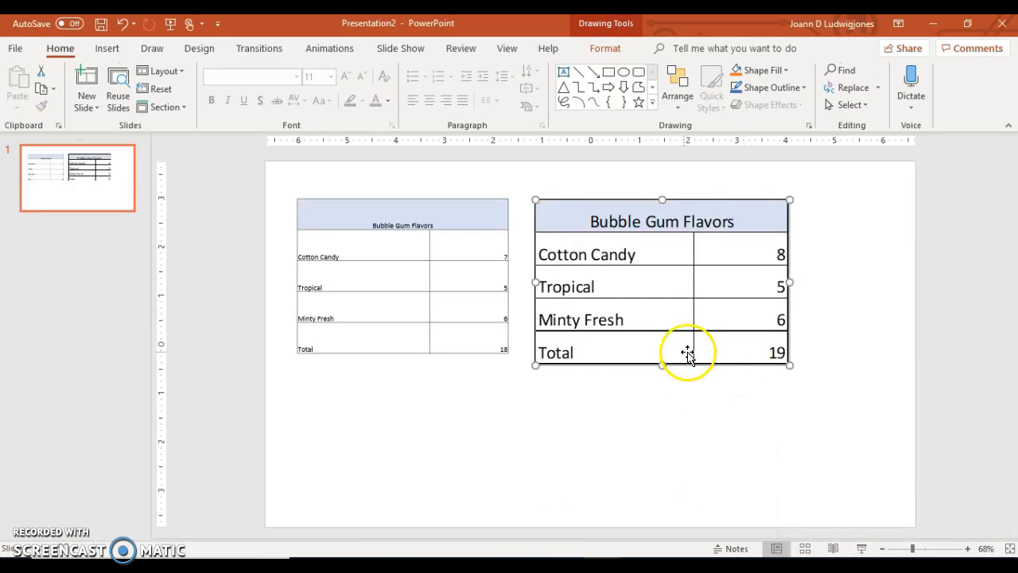
Step: Move the linked table slightly up and away from the first table on the slide
left_click(771, 254)
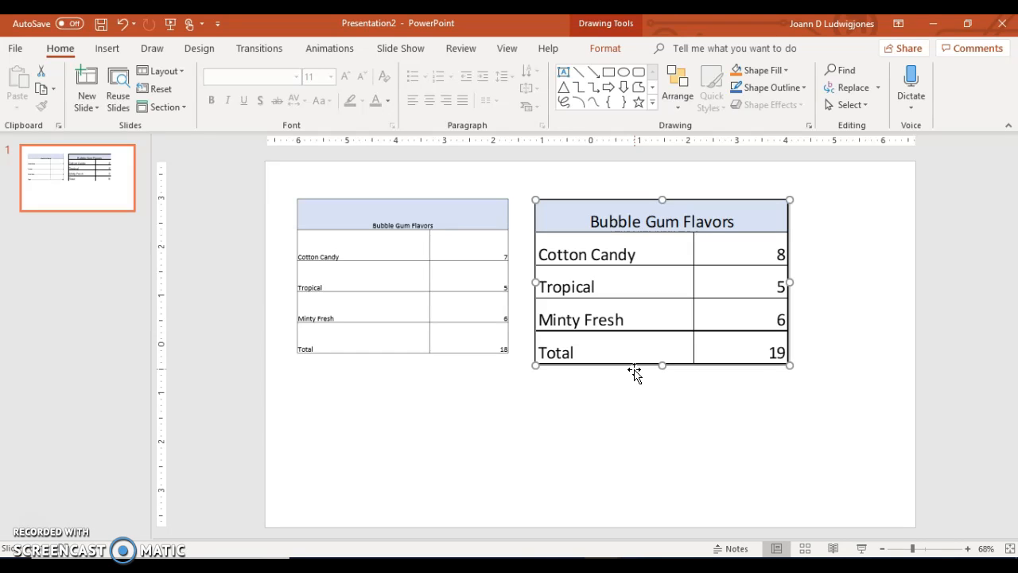
mouse_move(635, 369)
left_mouse_down()
mouse_move(650, 241)
mouse_move(638, 350)
left_mouse_up()
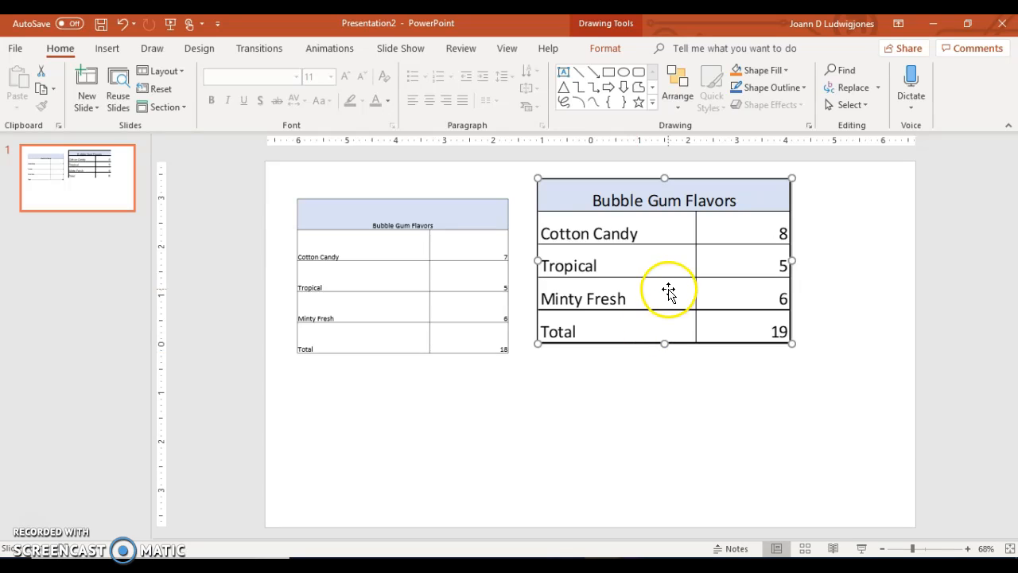
left_click_drag(668, 289, 673, 295)
left_click(540, 432)
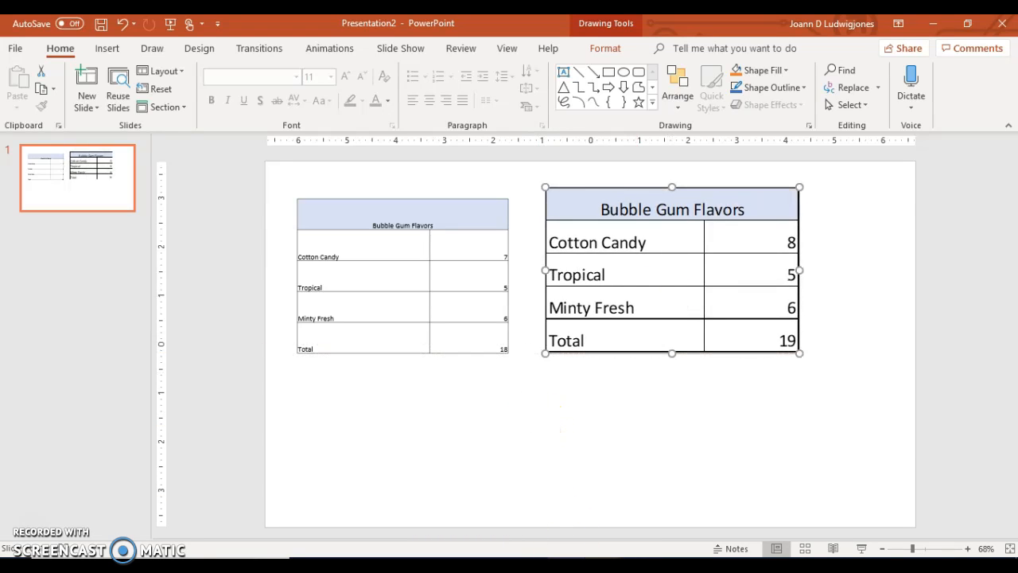
Step: Copy the Bubble Gum Flavors table in A1:B5 from the Excel workbook and return to Presentation2 in PowerPoint
left_click(559, 564)
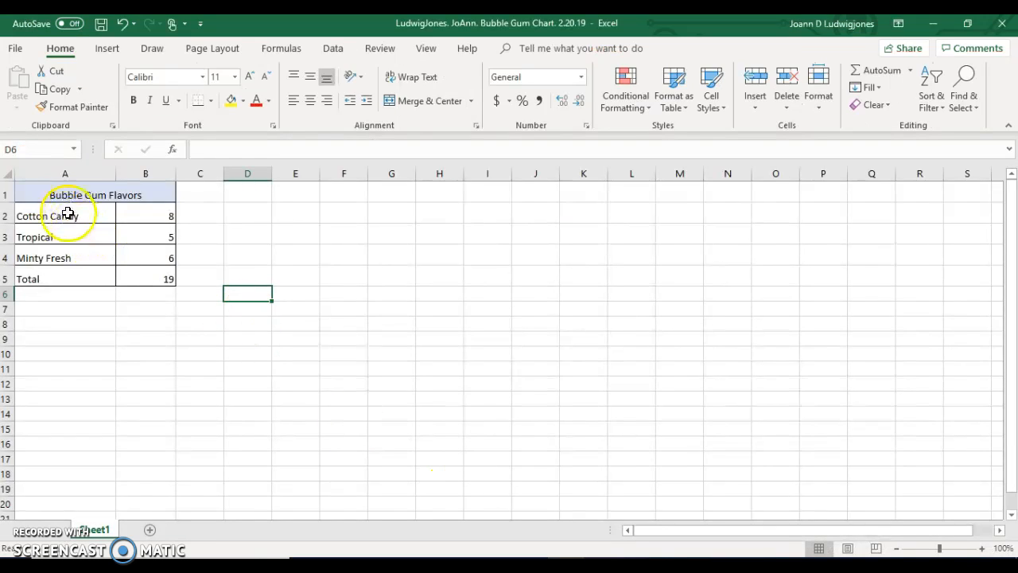
left_click_drag(60, 195, 131, 278)
left_click(62, 89)
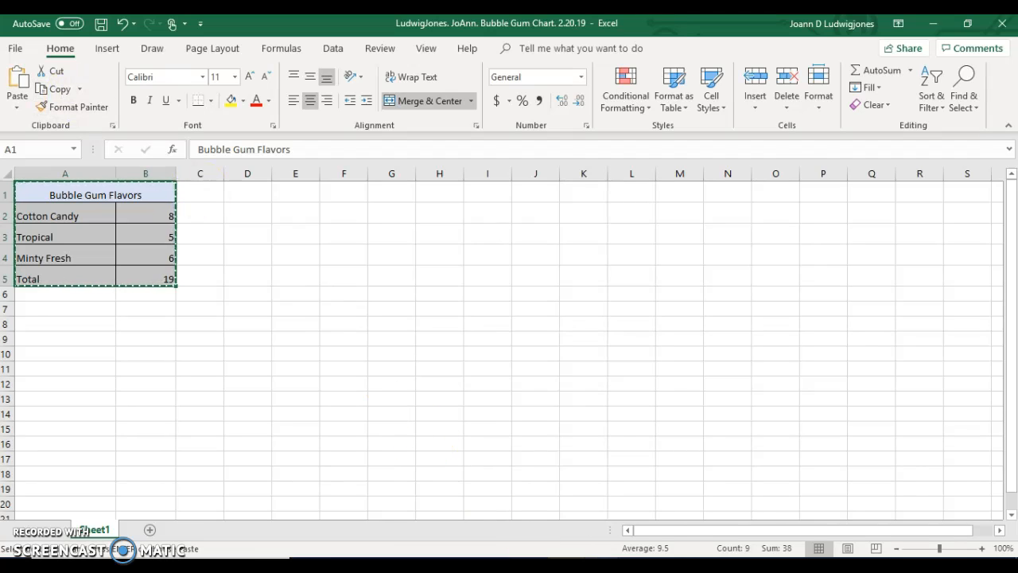
mouse_move(602, 566)
left_click(666, 509)
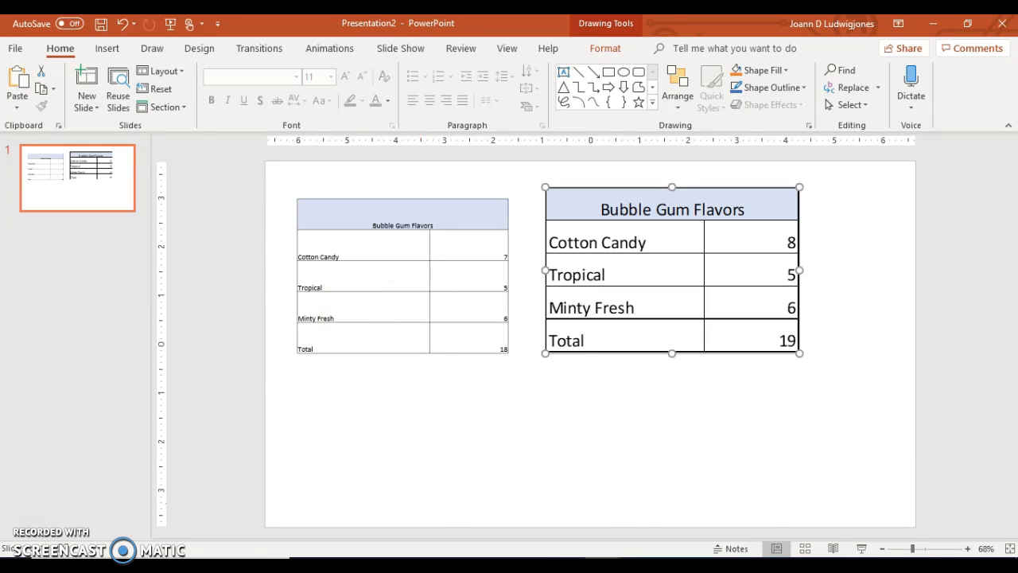
mouse_move(602, 566)
left_click(591, 460)
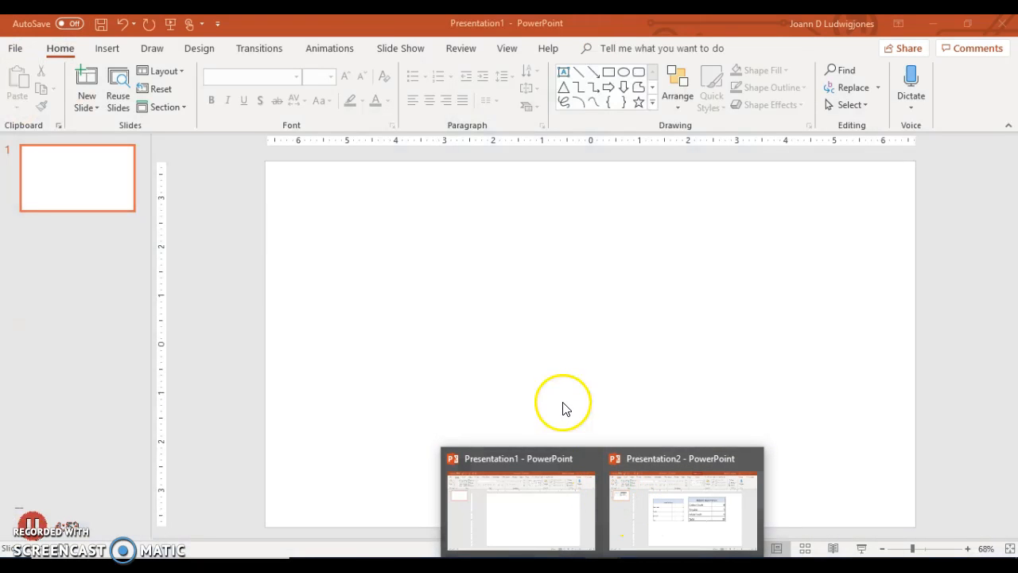
left_click(587, 506)
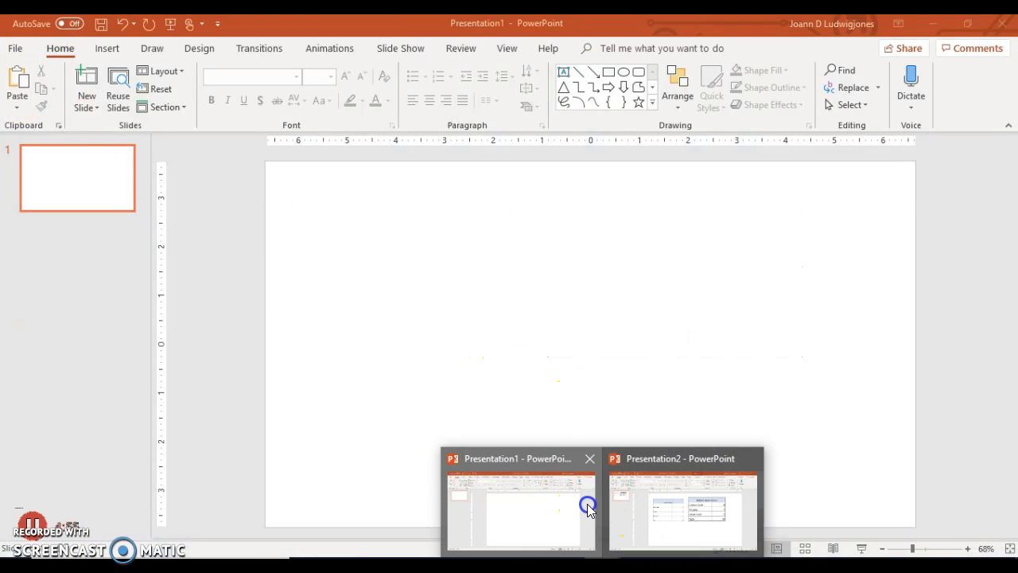
left_click(601, 569)
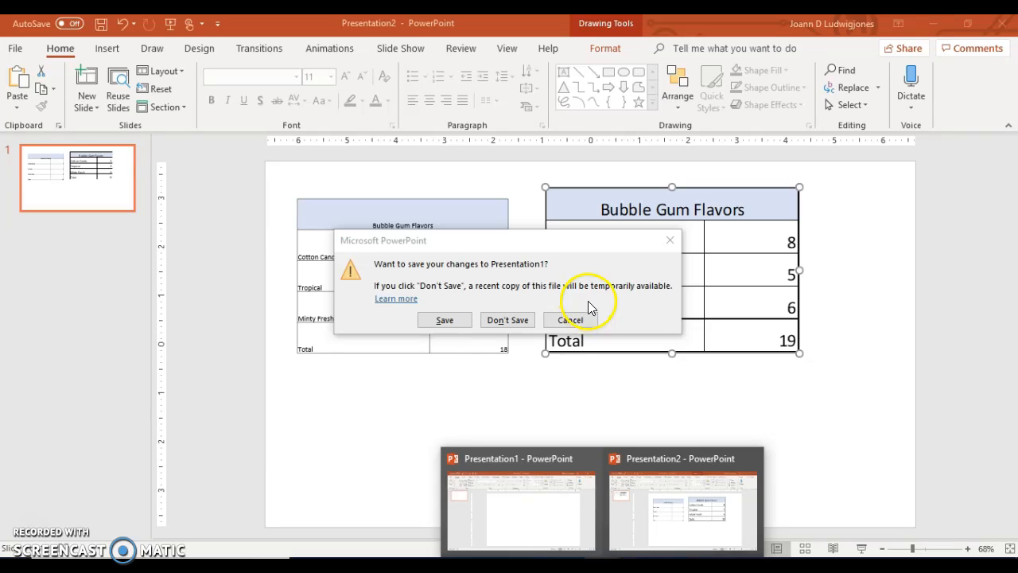
left_click(579, 322)
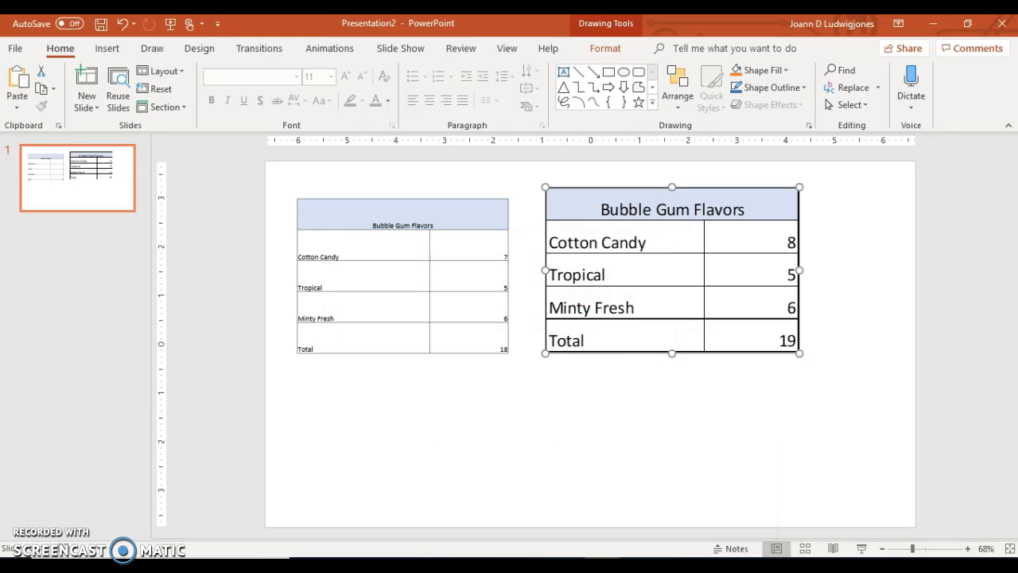
Step: Close the blank Presentation1 without saving it, keeping Presentation2 open
left_click(602, 569)
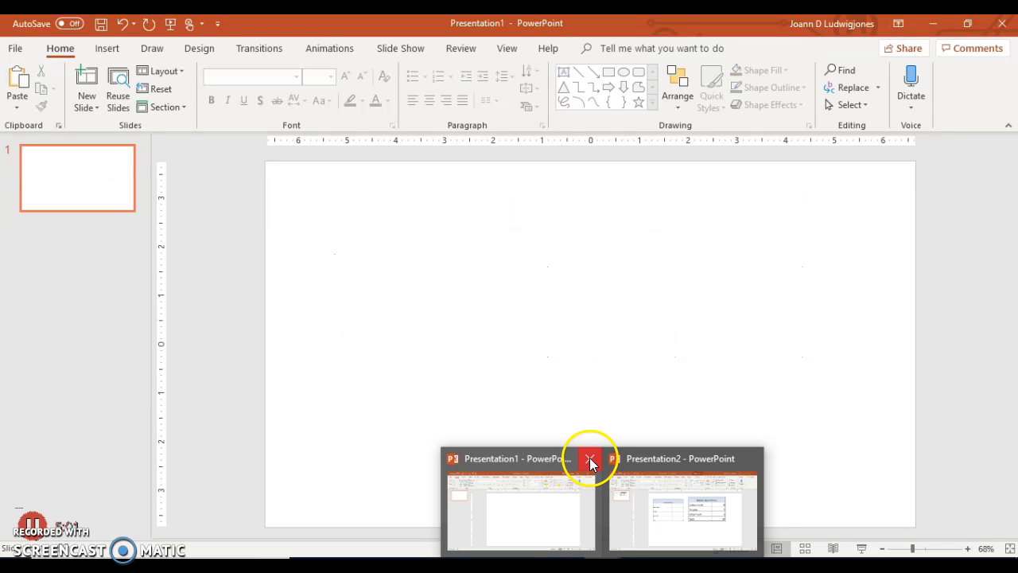
left_click(589, 459)
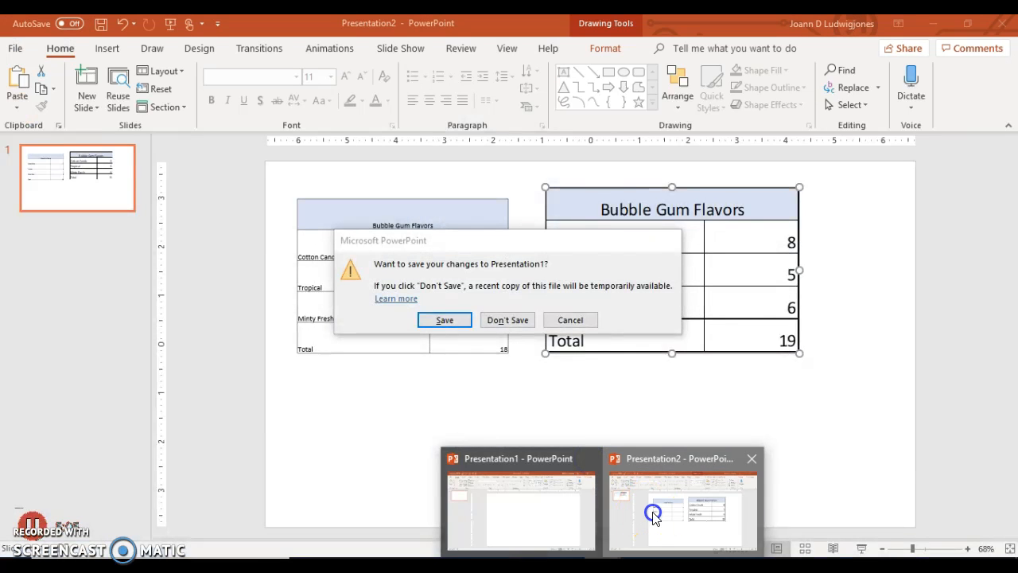
left_click(652, 511)
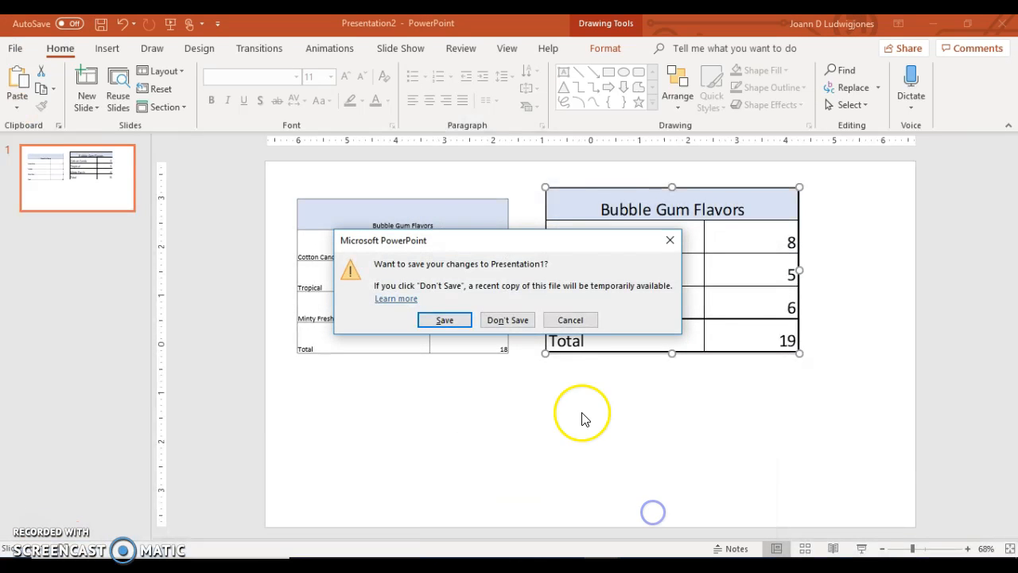
left_click(497, 322)
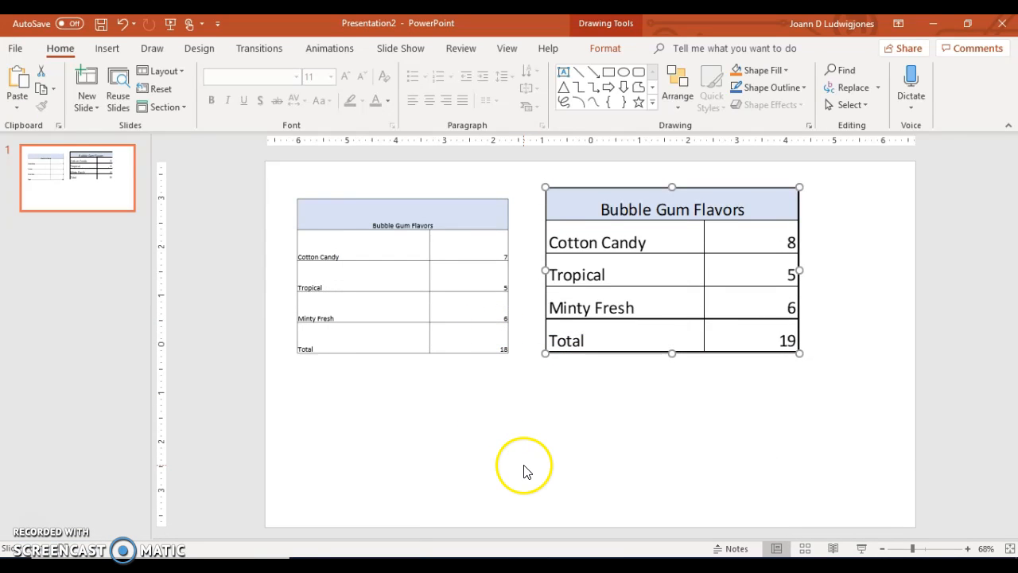
Step: Paste the copied Bubble Gum Flavors table onto the slide as an embedded object
left_click(19, 109)
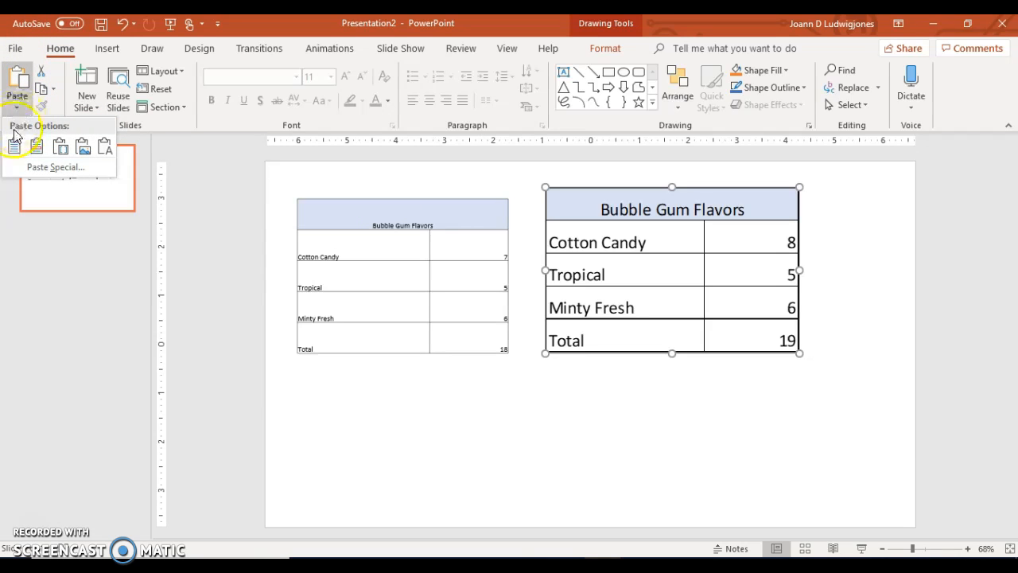
left_click(63, 157)
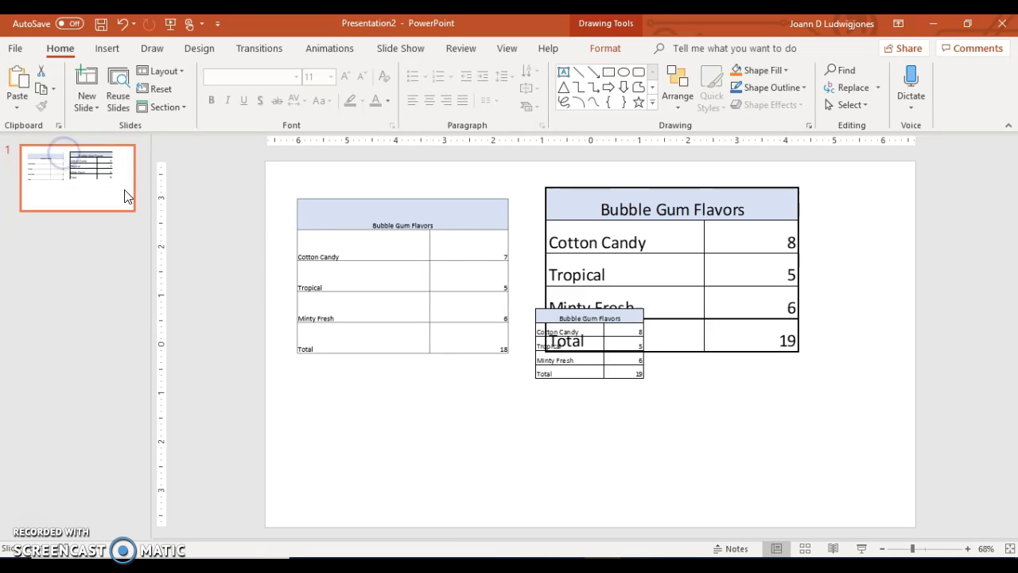
Step: Move the embedded Bubble Gum Flavors table below the first table and enlarge it to about the first table's width
left_click_drag(572, 318, 363, 401)
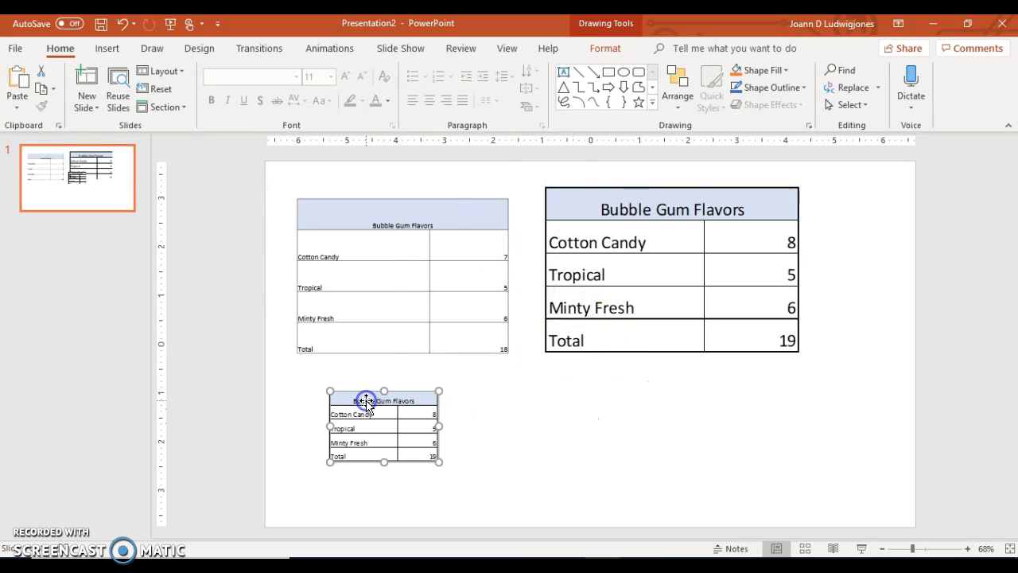
left_click_drag(438, 462, 545, 478)
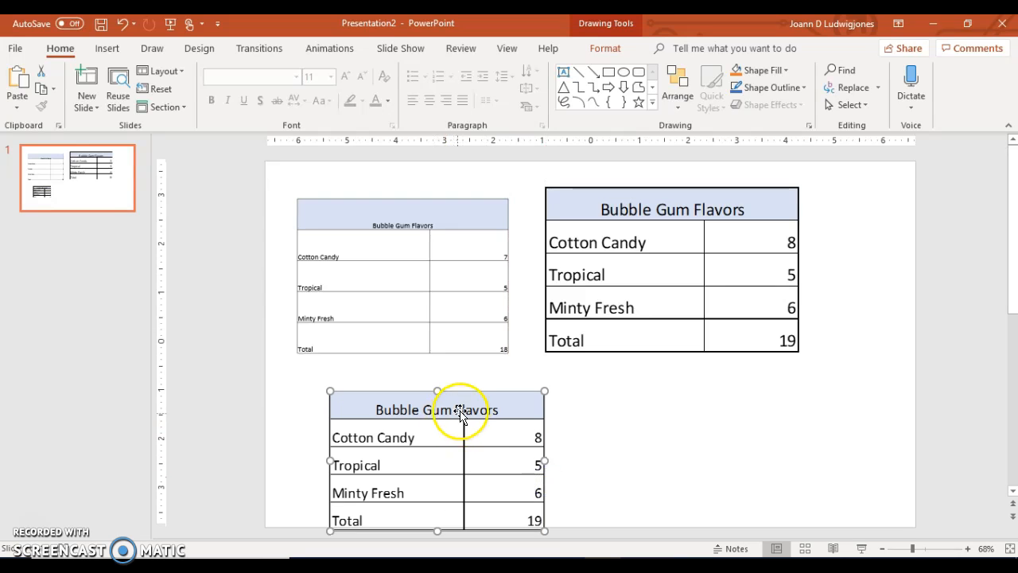
left_click_drag(459, 409, 423, 387)
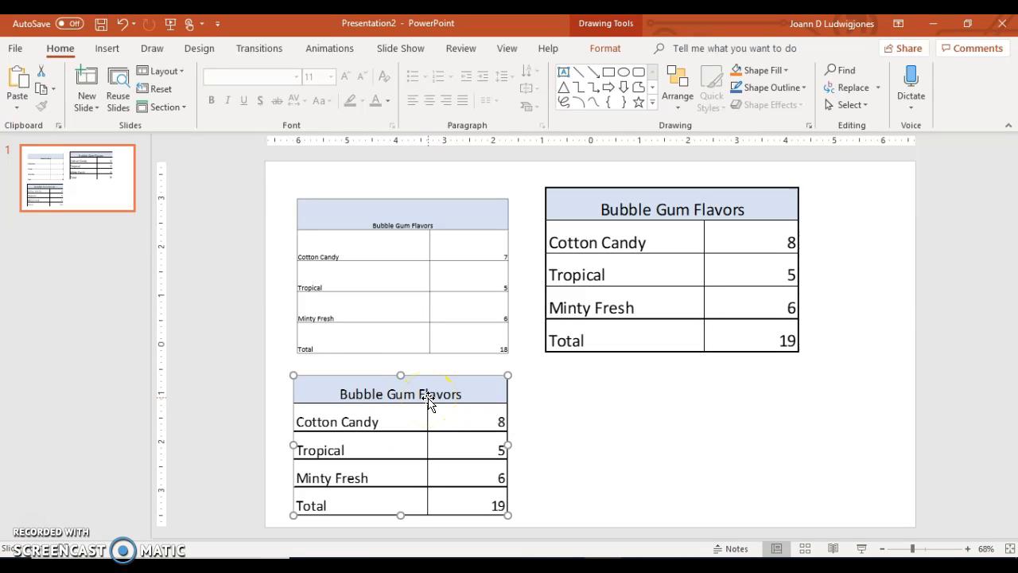
left_click_drag(429, 401, 428, 398)
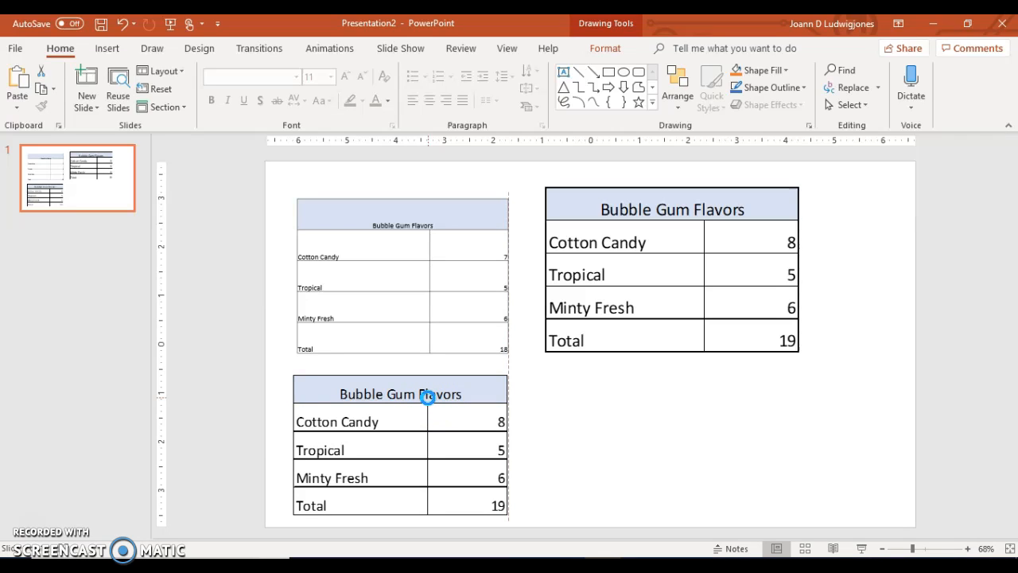
Step: Open the embedded table for in-place editing, try to widen its column B, and return to the slide
double_click(428, 398)
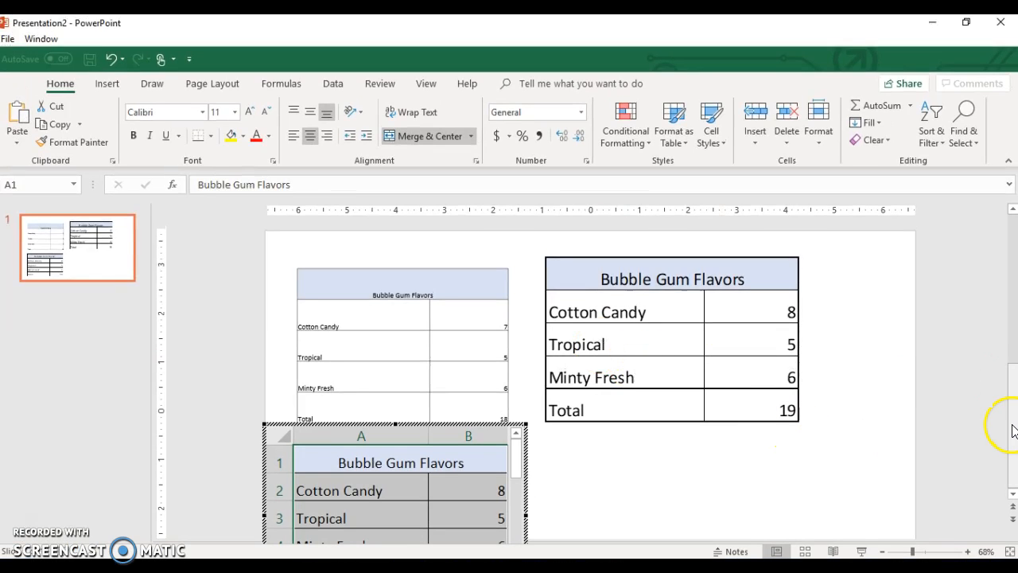
left_click(804, 488)
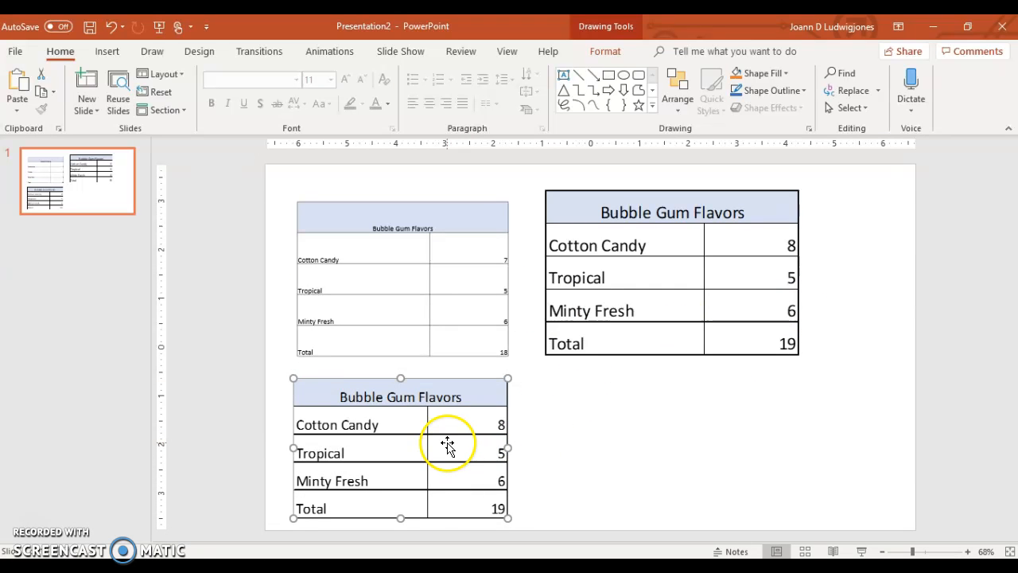
double_click(447, 443)
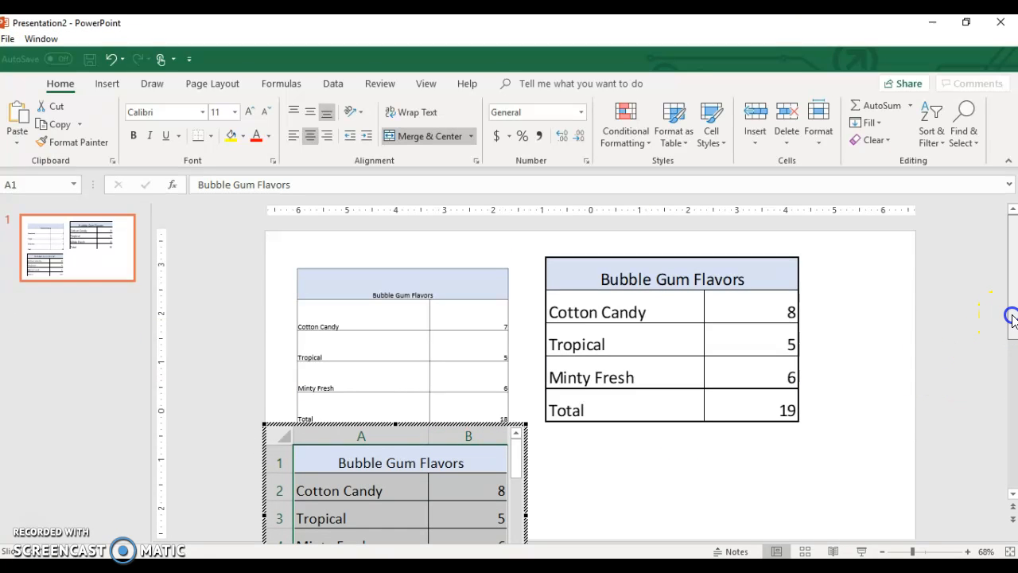
left_click_drag(1010, 385, 1006, 473)
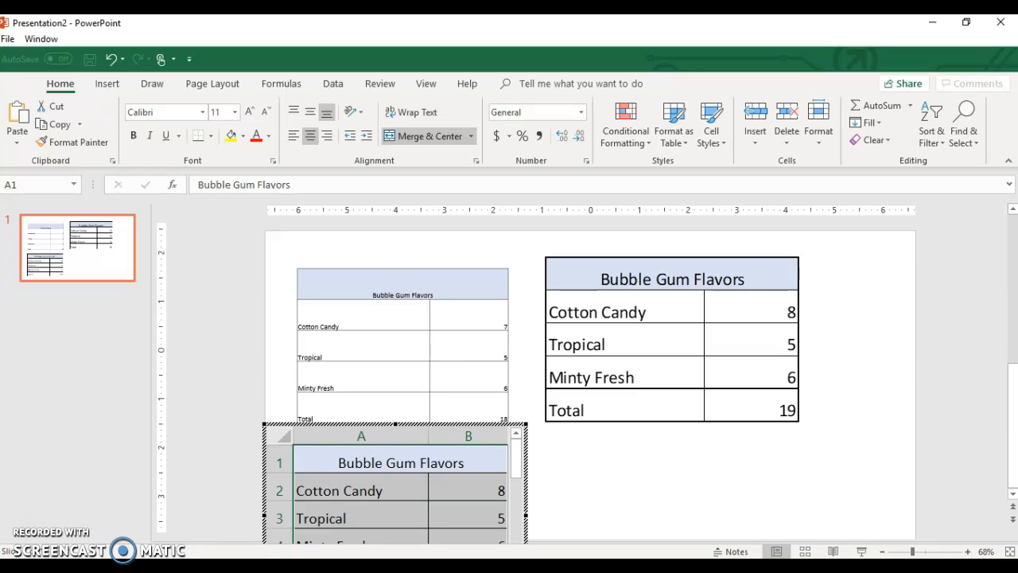
left_click(1015, 401)
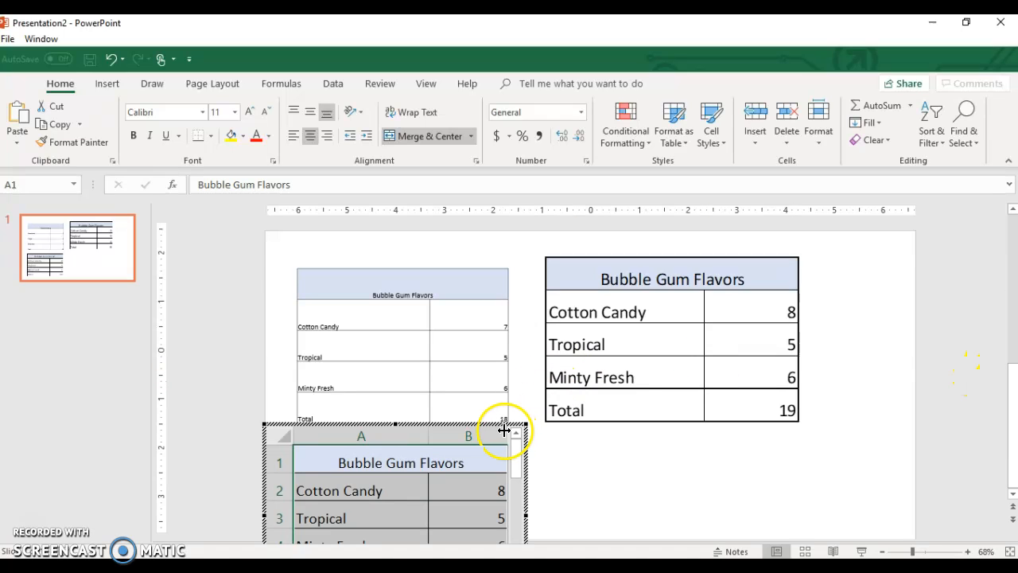
left_click_drag(503, 425, 571, 428)
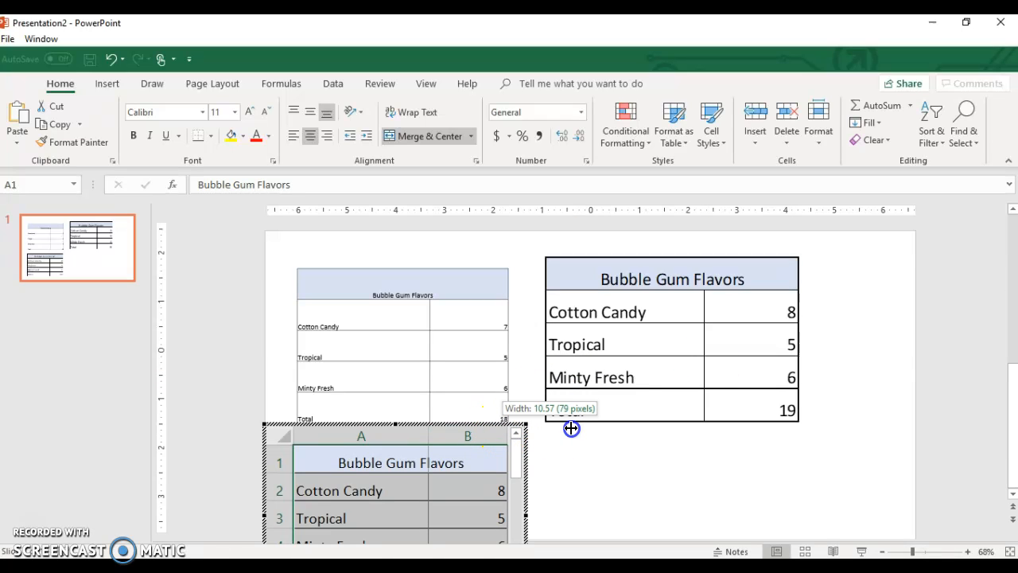
left_click_drag(503, 429, 503, 428)
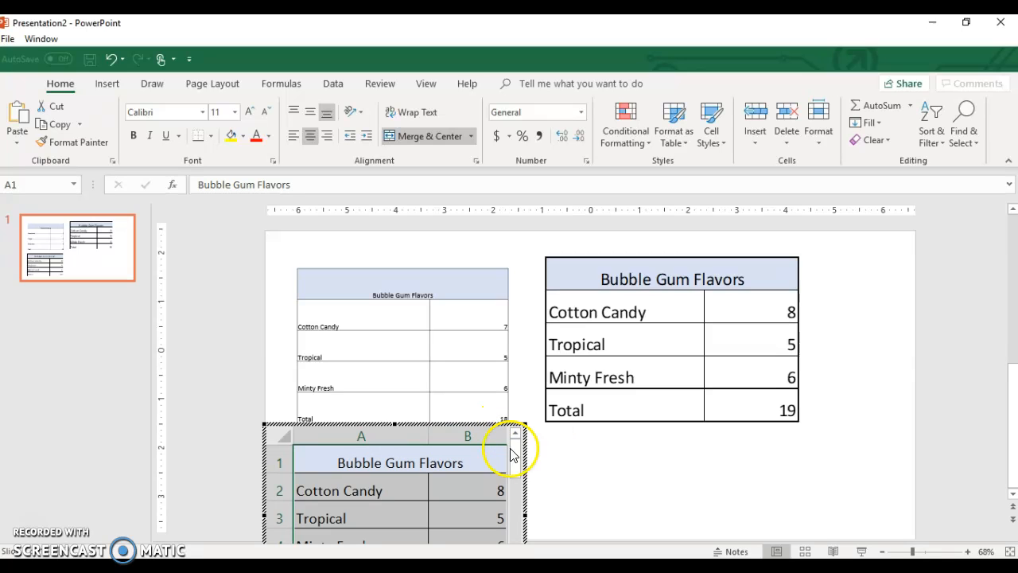
left_click(590, 473)
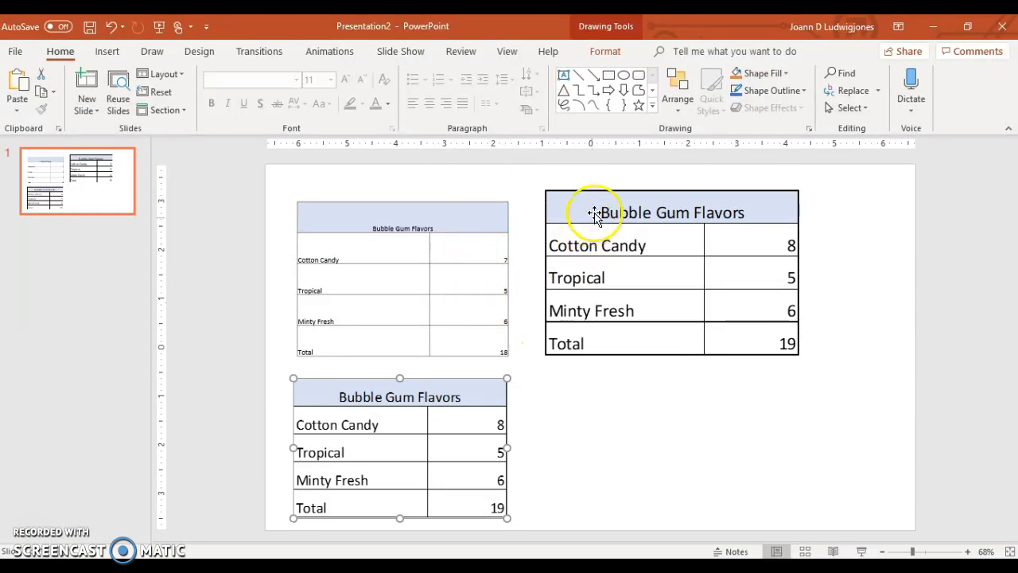
Step: Swap the two larger-text tables, placing the embedded table beside the first table and the linked table directly beneath the embedded one
left_click_drag(595, 213, 636, 359)
left_click_drag(466, 391, 732, 200)
left_click_drag(709, 348, 666, 350)
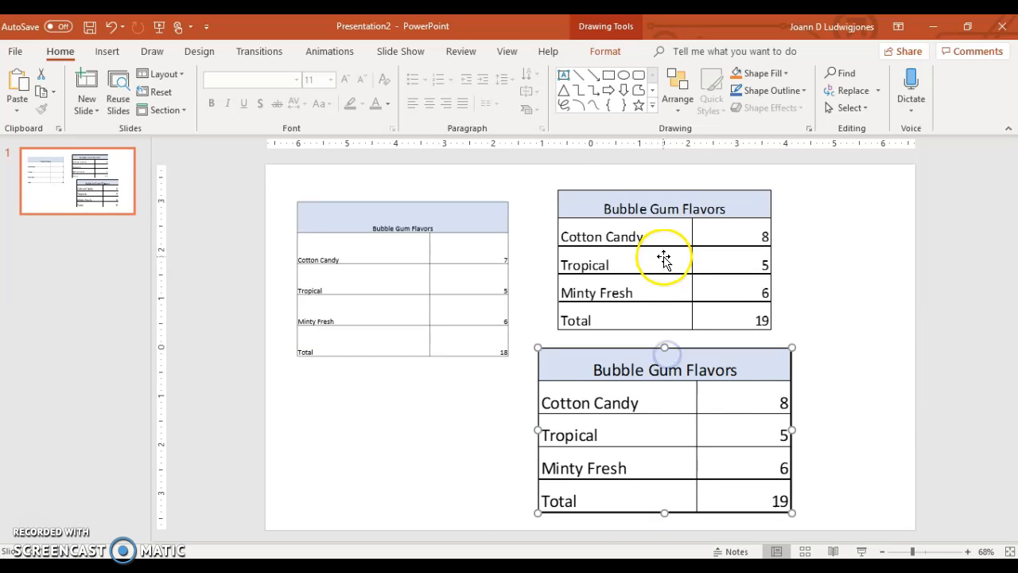
Step: In the embedded table, set the Total in B5 to 18 and Cotton Candy in B2 to 7, and return to the slide
double_click(734, 204)
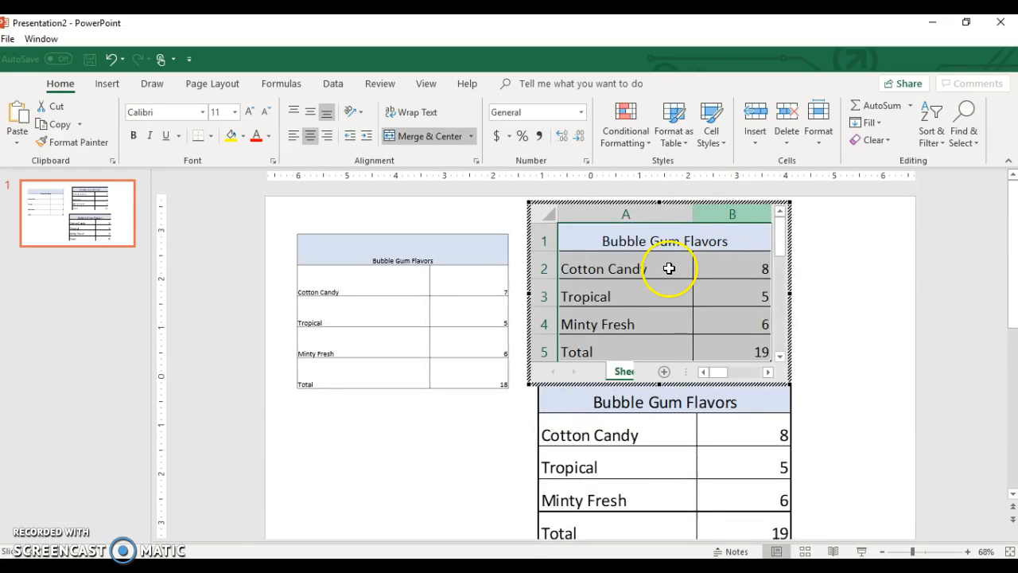
left_click(639, 346)
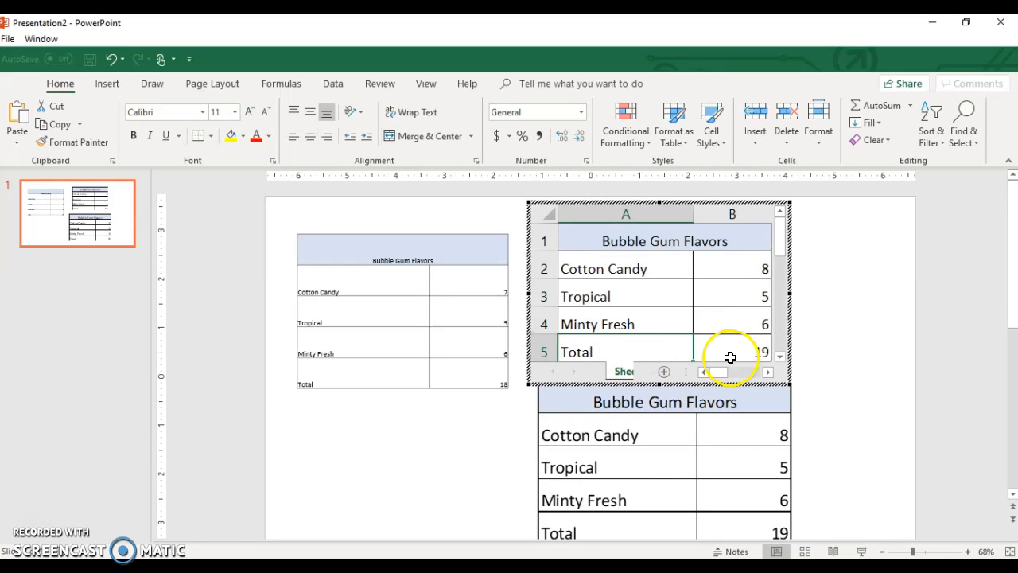
left_click(749, 354)
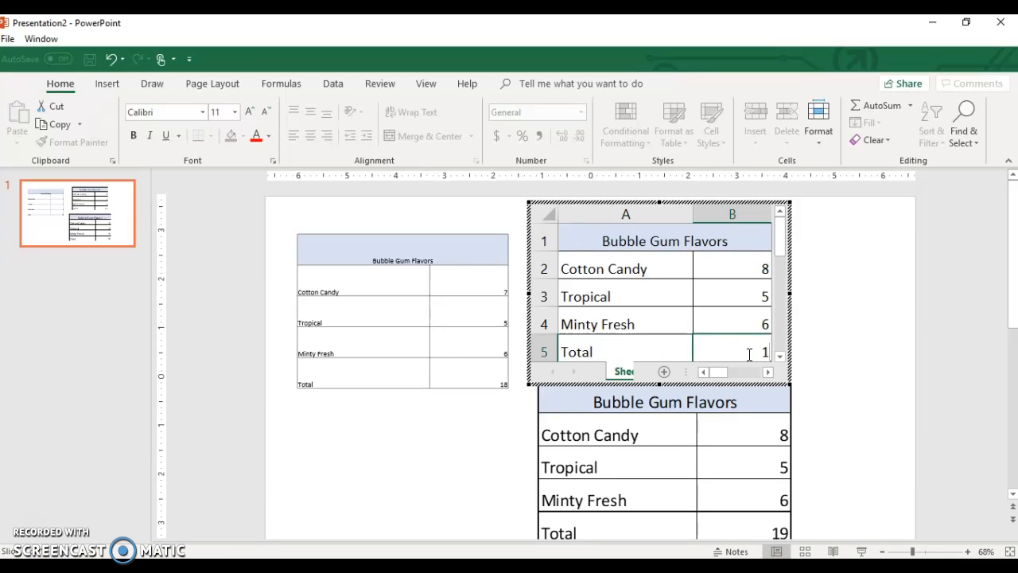
left_click(760, 269)
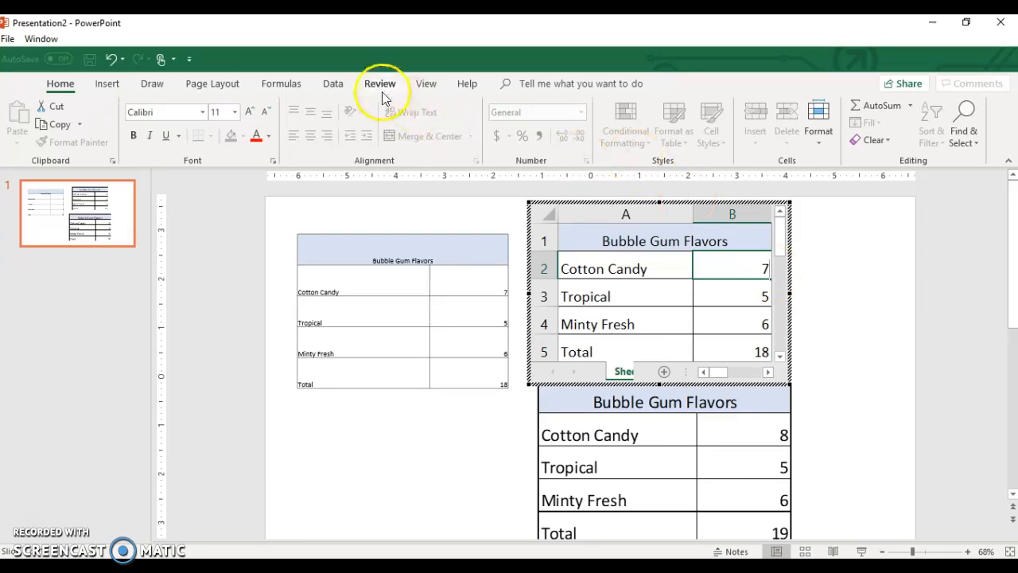
left_click(708, 291)
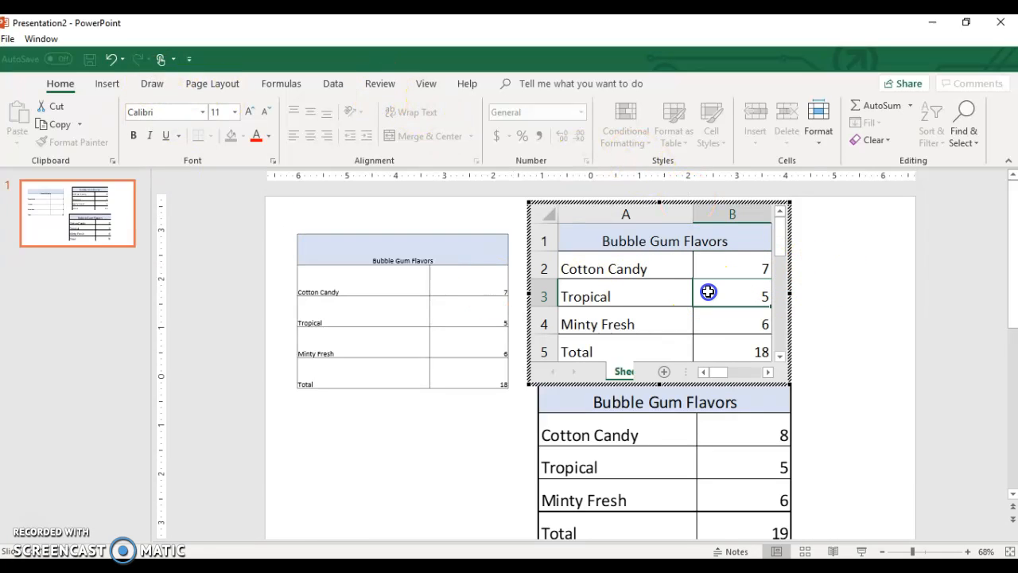
left_click(669, 213)
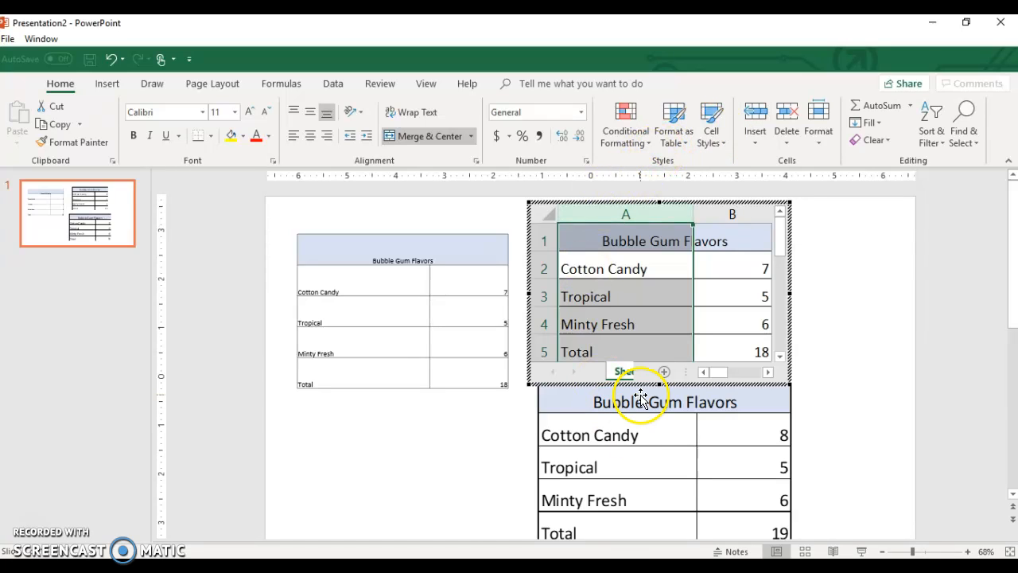
mouse_move(565, 568)
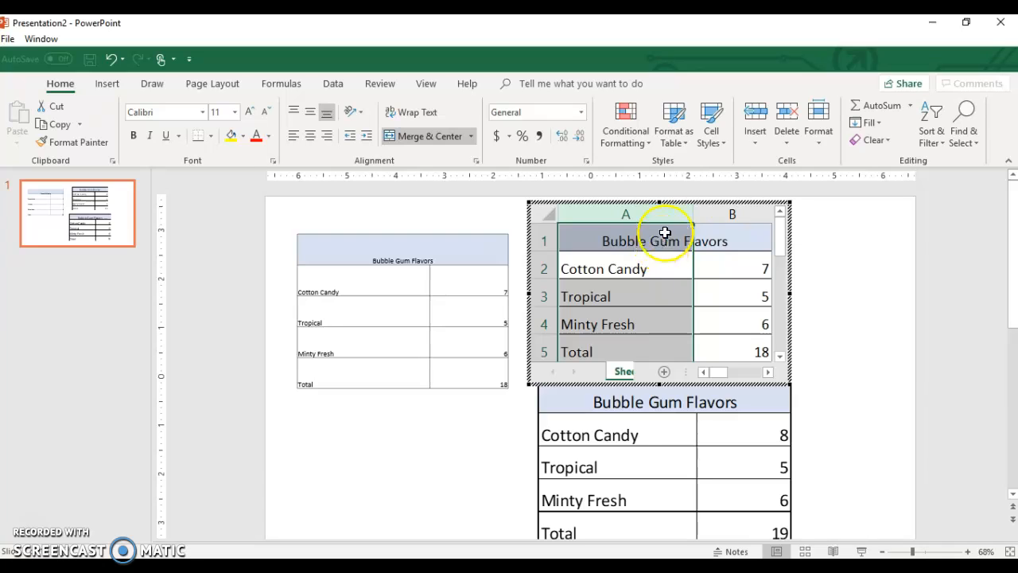
left_click(852, 233)
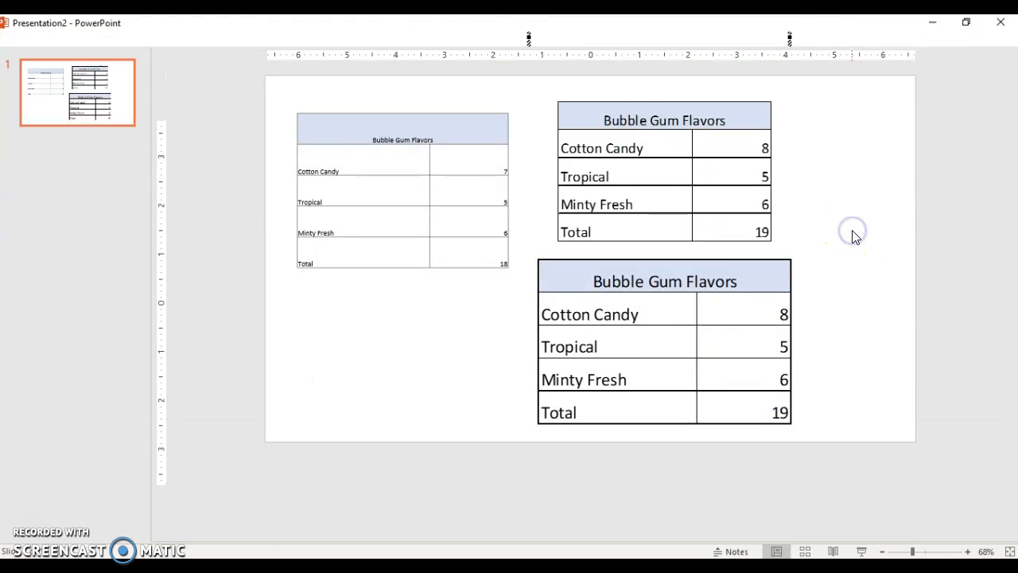
key("ctrl+z")
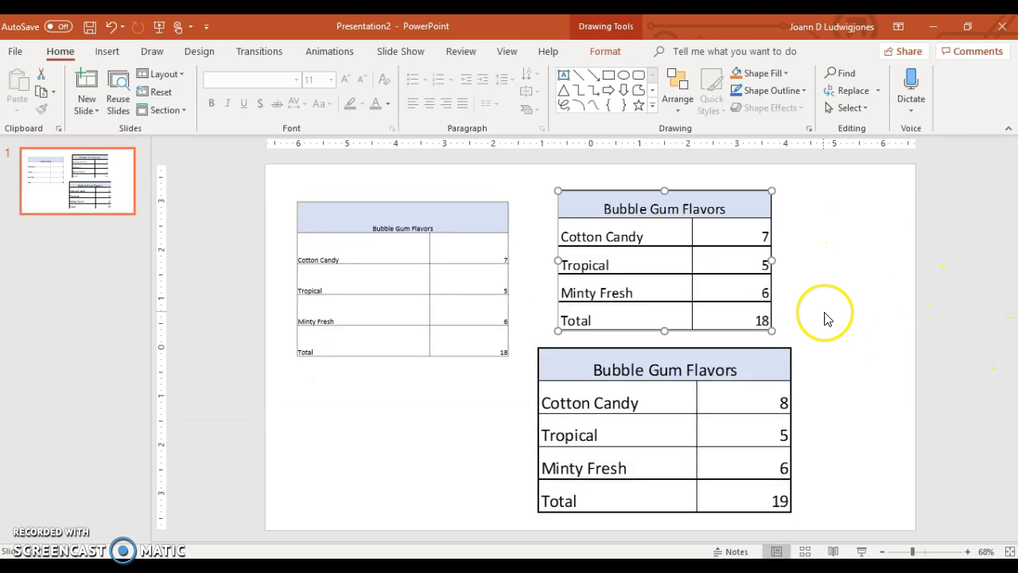